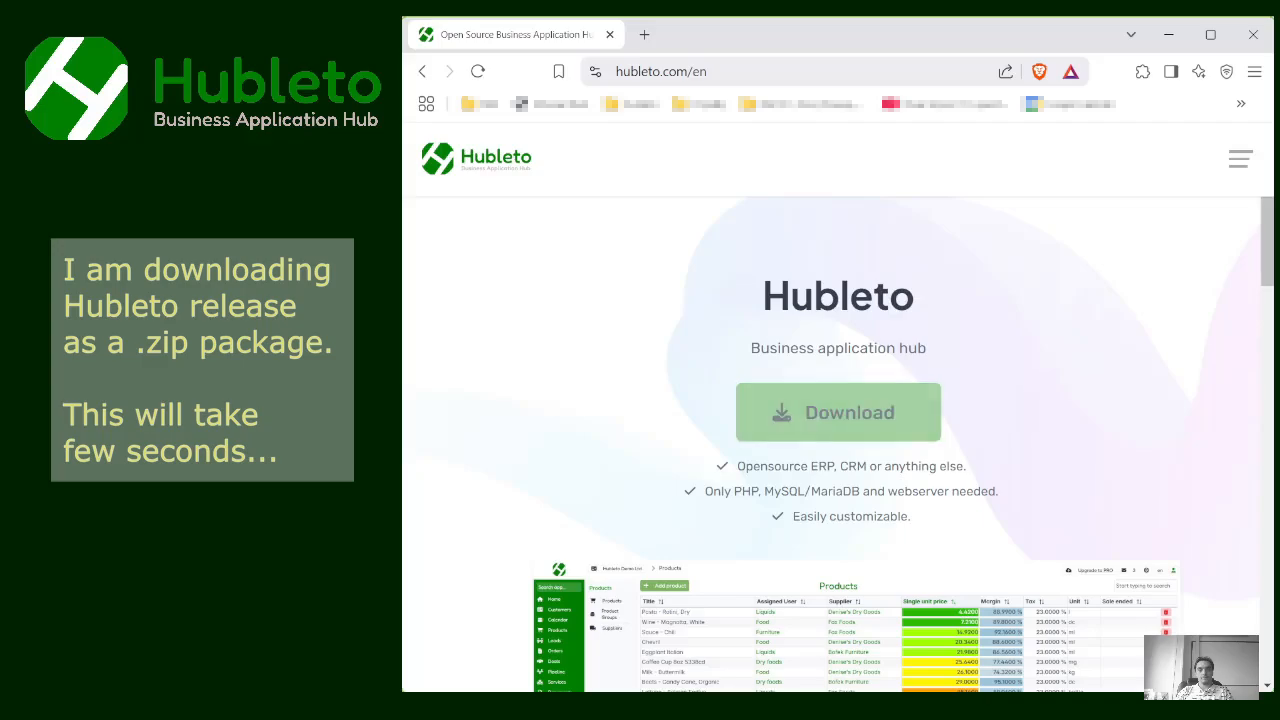
Download the latest Hubleto release from the website's download page
{"action": "left_click", "coordinate": [838, 412]}
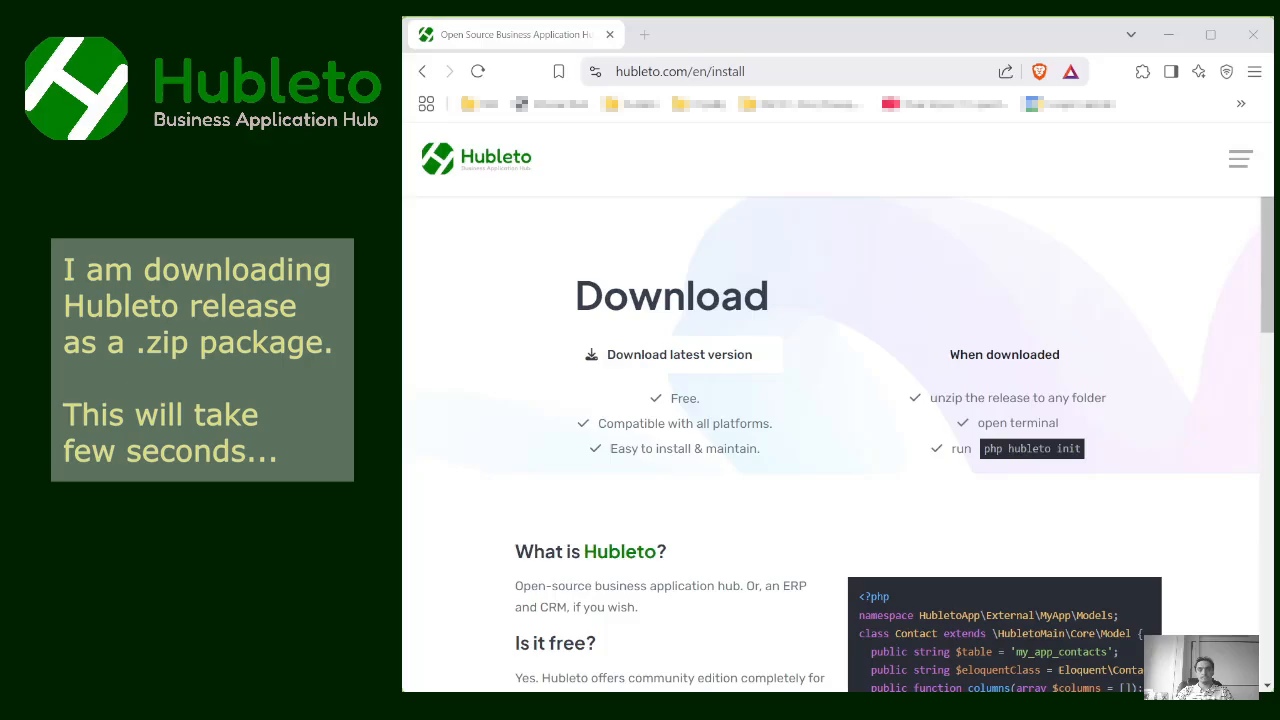
{"action": "left_click", "coordinate": [671, 355]}
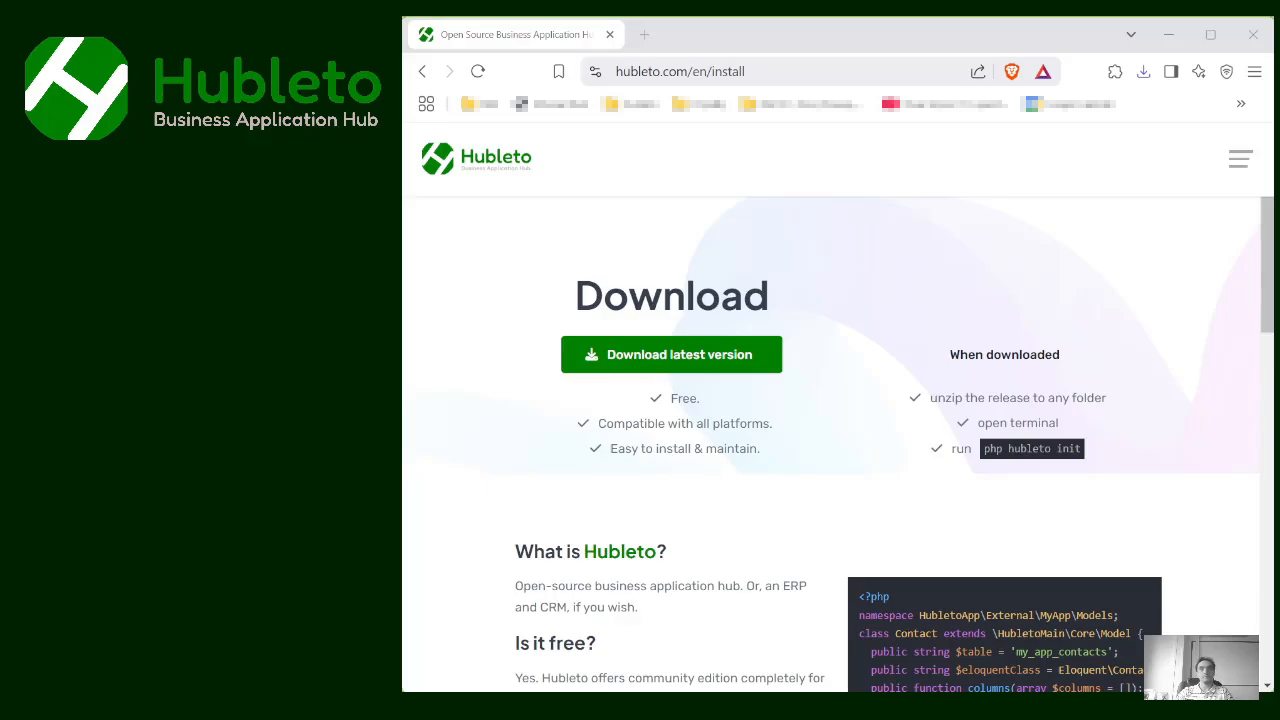
Switch to the Visual Studio Code terminal and list the contents of the my-hubleto folder with dir, checking the hubleto script
{"action": "key", "text": "alt+Tab"}
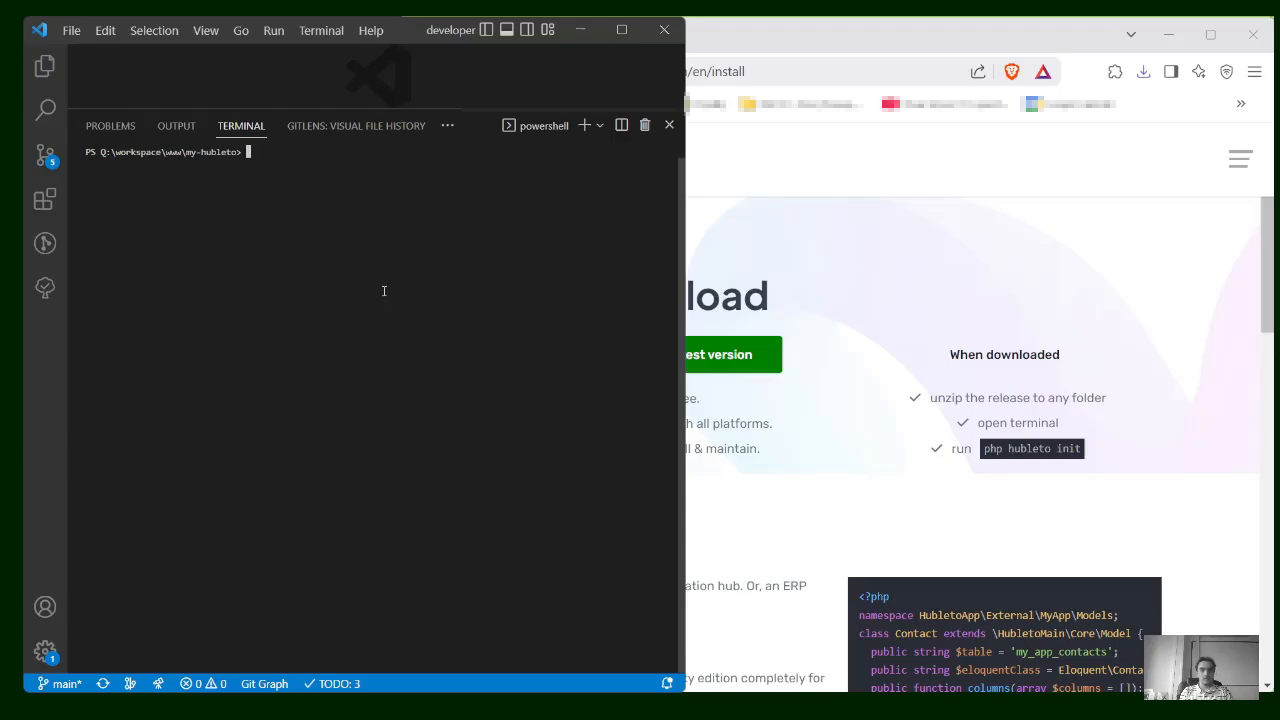
{"action": "type", "text": "dir"}
{"action": "key", "text": "Return"}
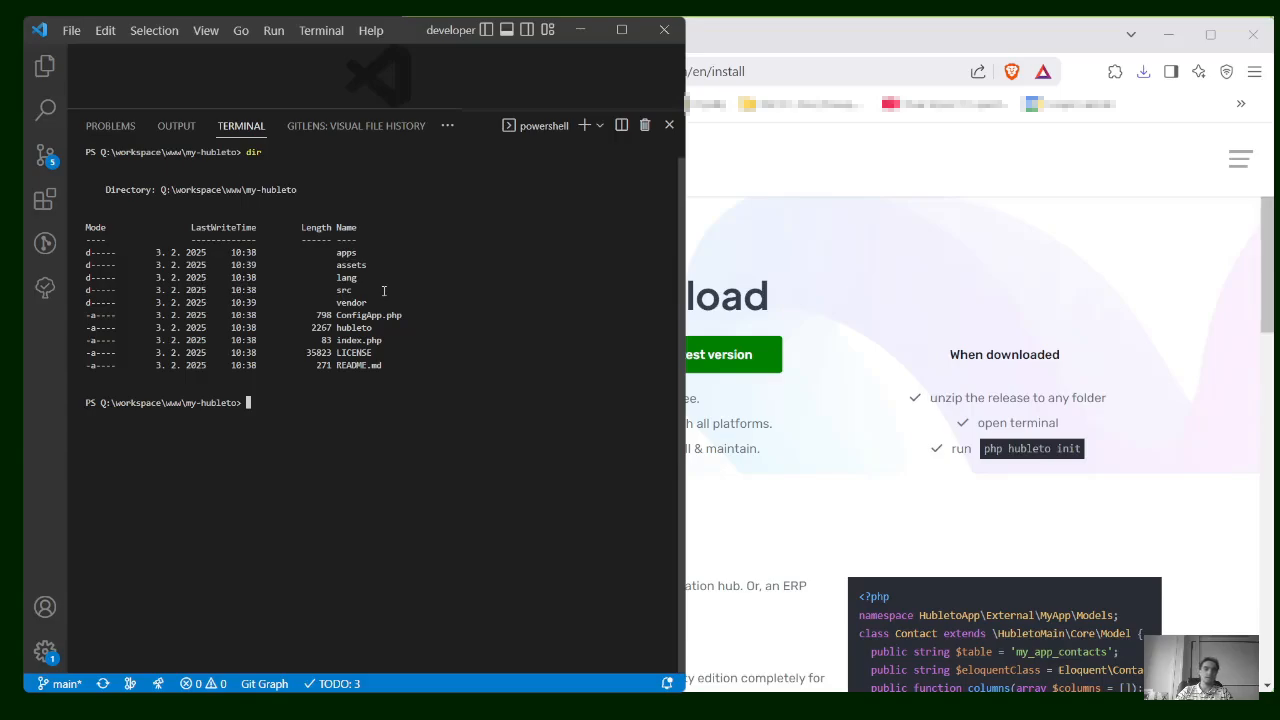
{"action": "left_click_drag", "start_coordinate": [338, 329], "coordinate": [404, 329]}
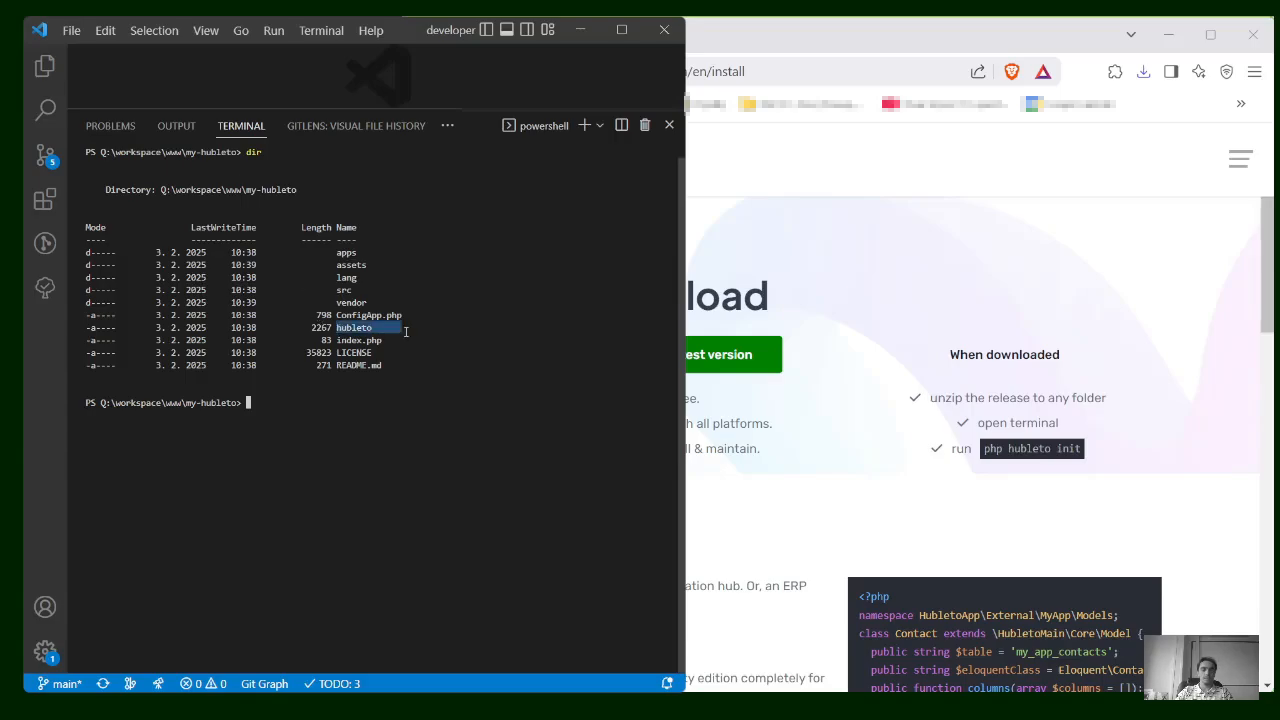
{"action": "left_click", "coordinate": [400, 328]}
Run php hubleto and php hubleto help to view the CLI agent's usage and available commands
{"action": "type", "text": "php h"}
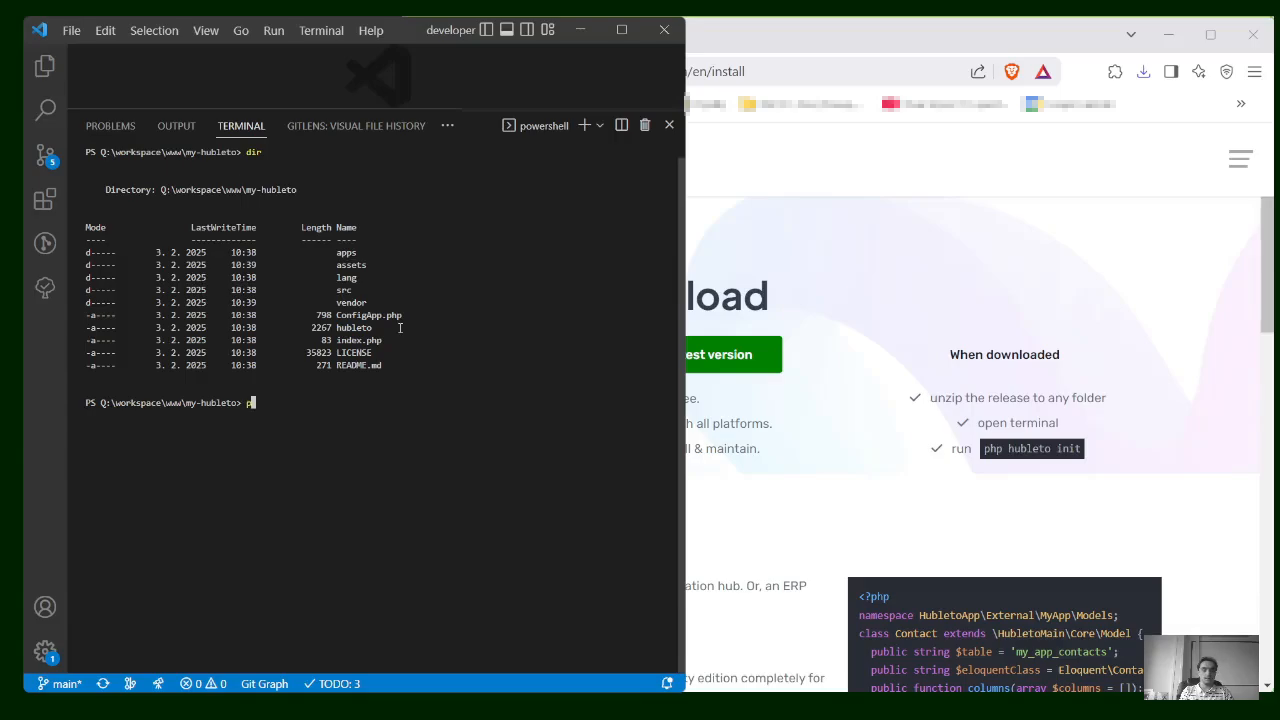
{"action": "type", "text": "ubleto"}
{"action": "key", "text": "Return"}
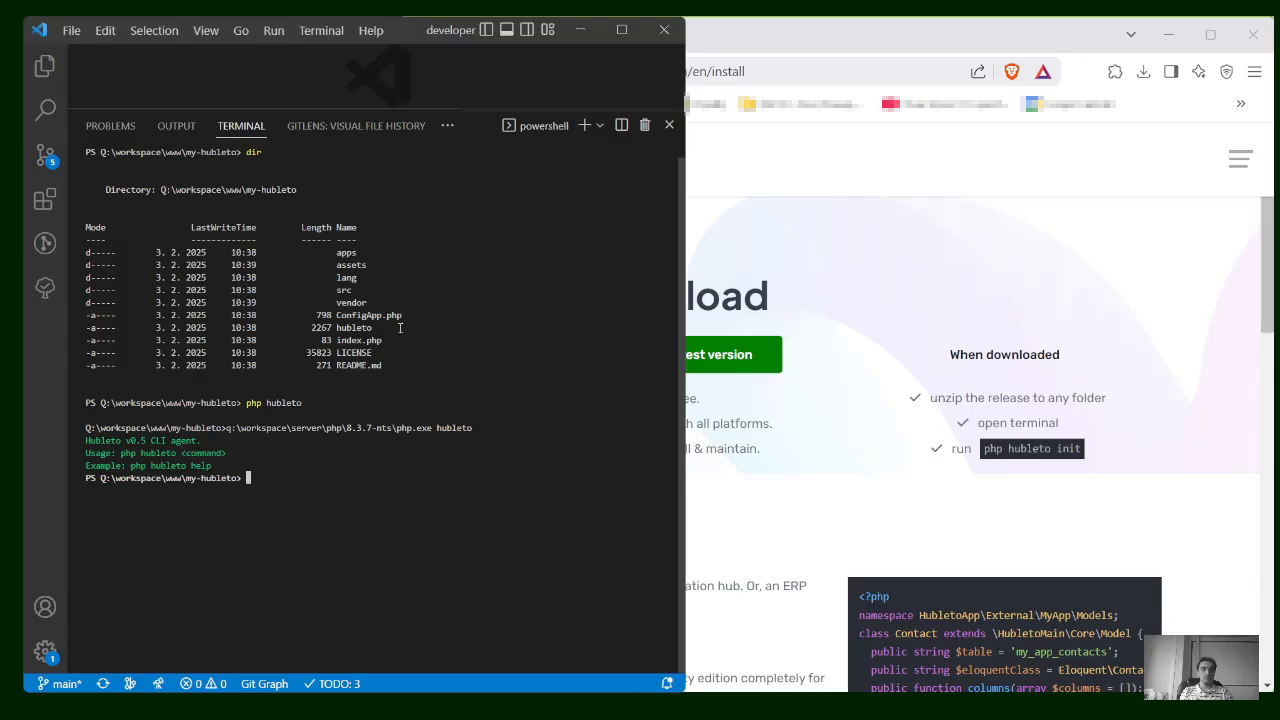
{"action": "type", "text": "php hubleto h"}
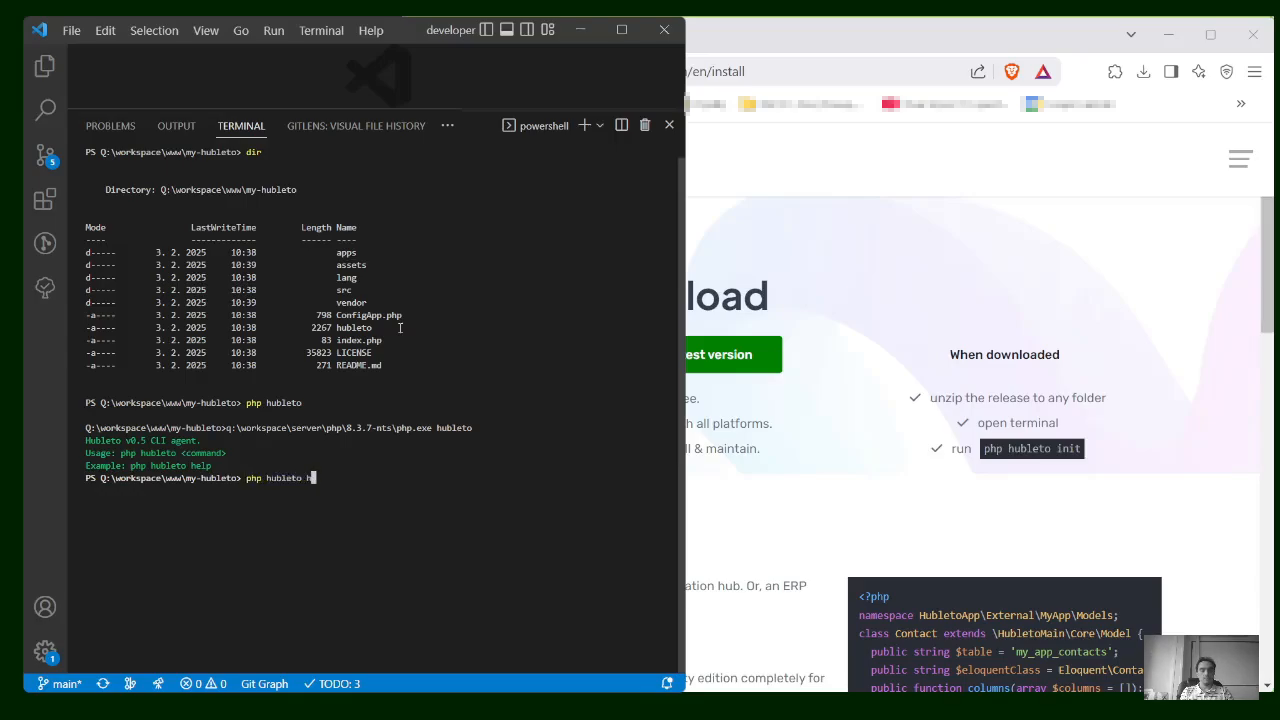
{"action": "type", "text": "elp"}
{"action": "key", "text": "Return"}
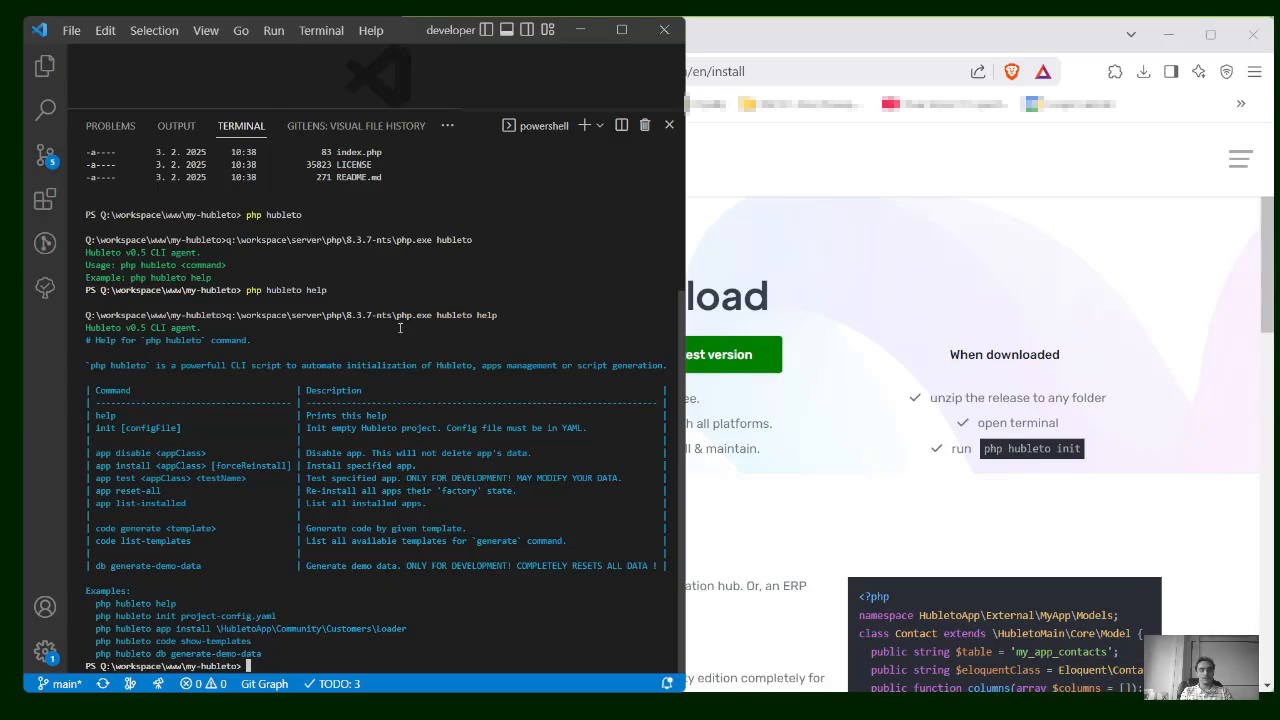
Start the project initialization with php hubleto init and choose option 1, /my-hubleto/, as the rewrite base
{"action": "type", "text": "php"}
{"action": "type", "text": " hubleto"}
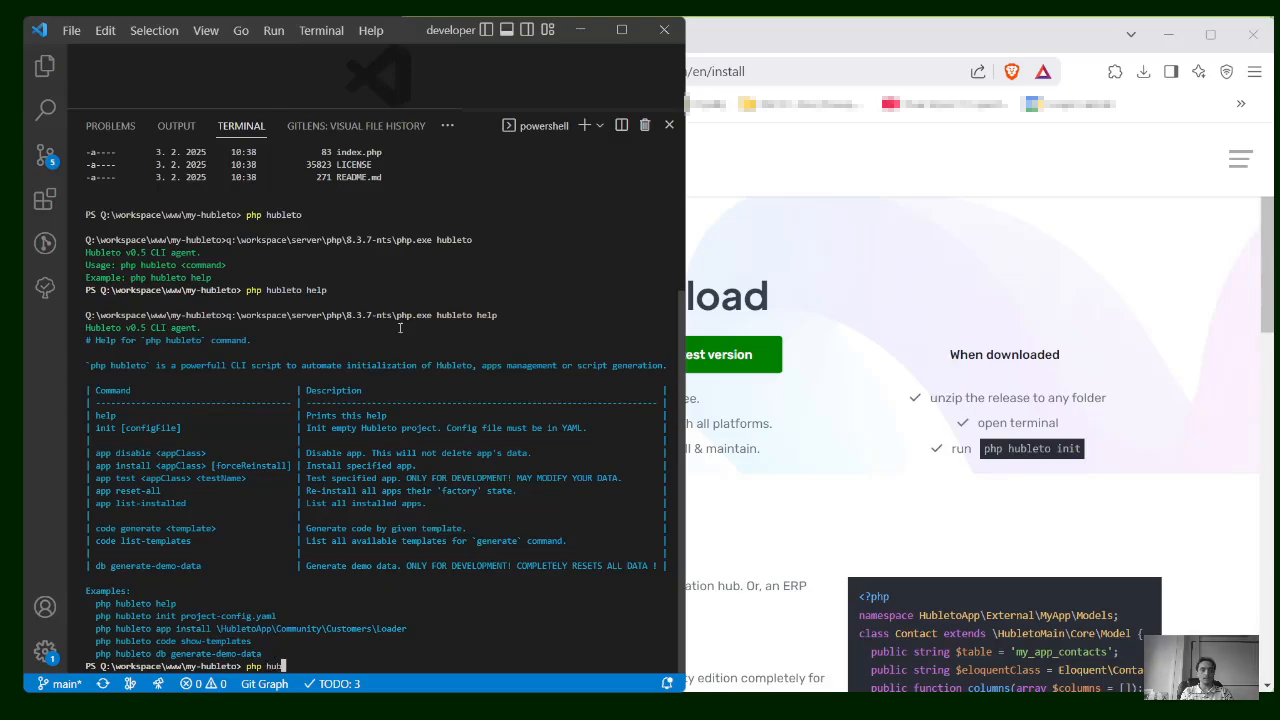
{"action": "type", "text": " init"}
{"action": "key", "text": "Return"}
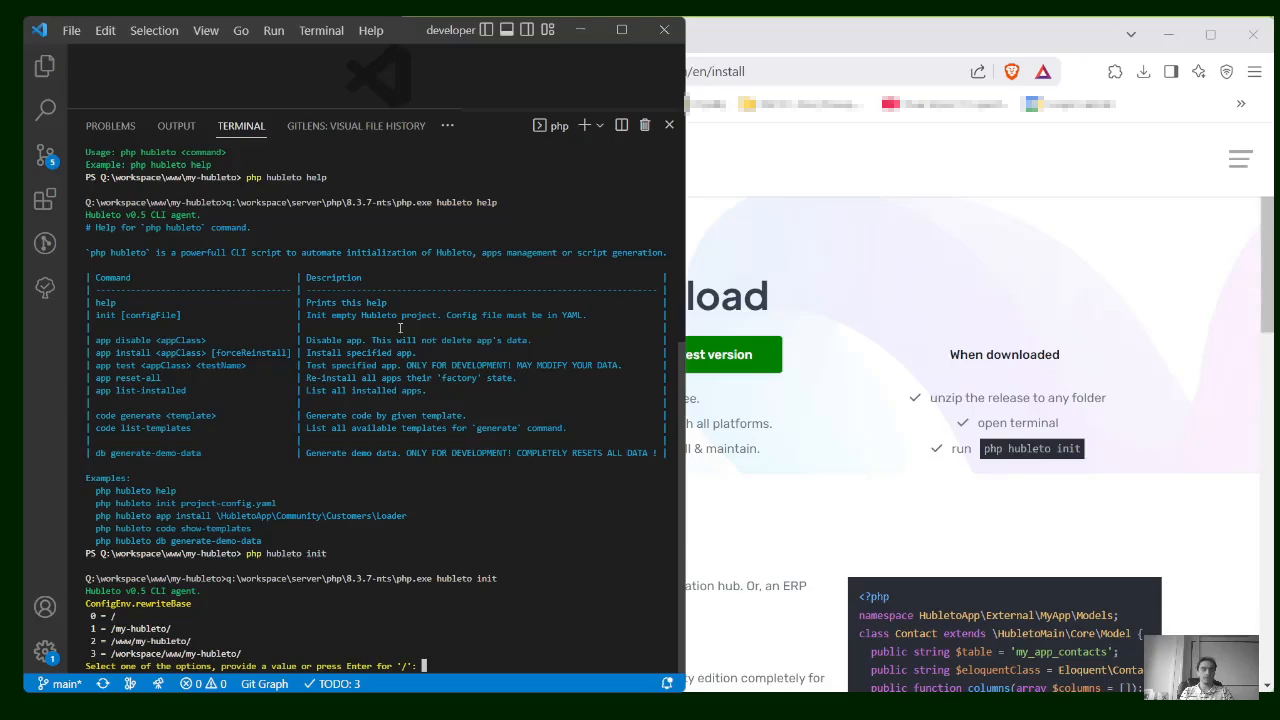
{"action": "type", "text": "1"}
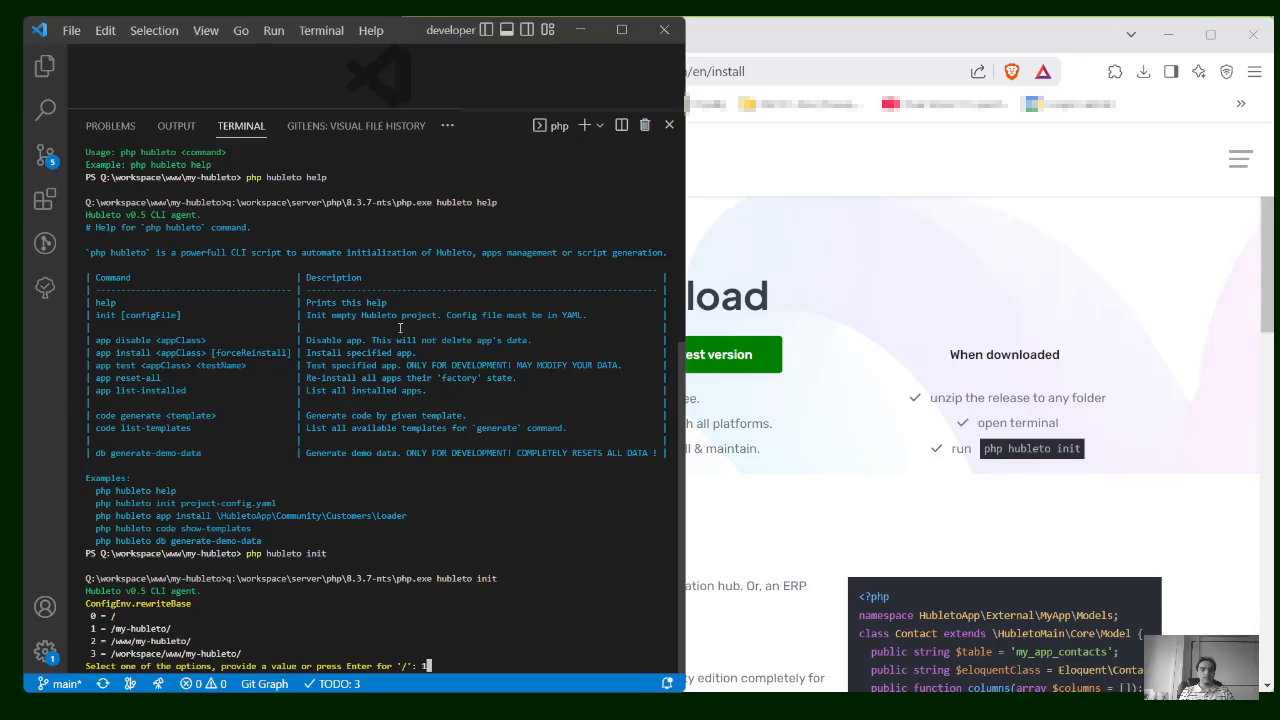
{"action": "key", "text": "Return"}
Accept the defaults for the account URL, database, company, administrator and package settings to complete the Hubleto installation
{"action": "key", "text": "Return"}
{"action": "key", "text": "Return"}
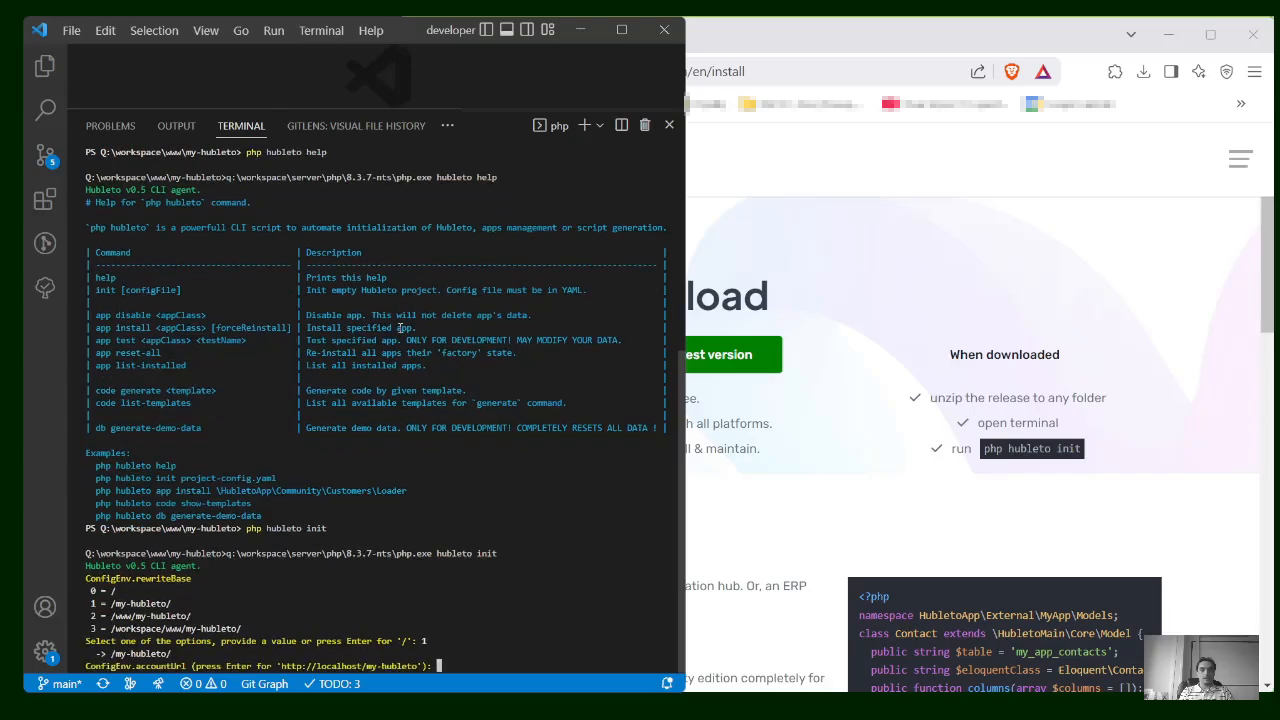
{"action": "key", "text": "Return"}
{"action": "key", "text": "Return"}
{"action": "key", "text": "Return"}
{"action": "key", "text": "Return"}
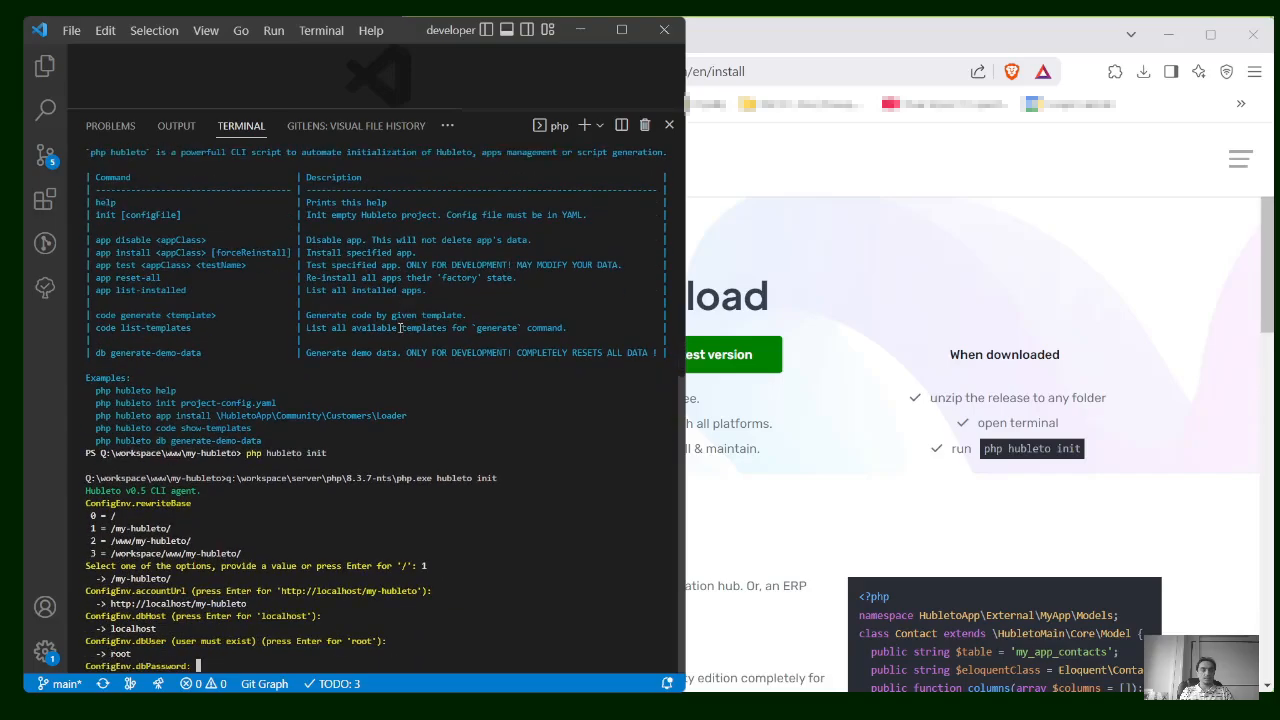
{"action": "key", "text": "Return"}
{"action": "key", "text": "Return"}
{"action": "key", "text": "Return"}
{"action": "key", "text": "Return"}
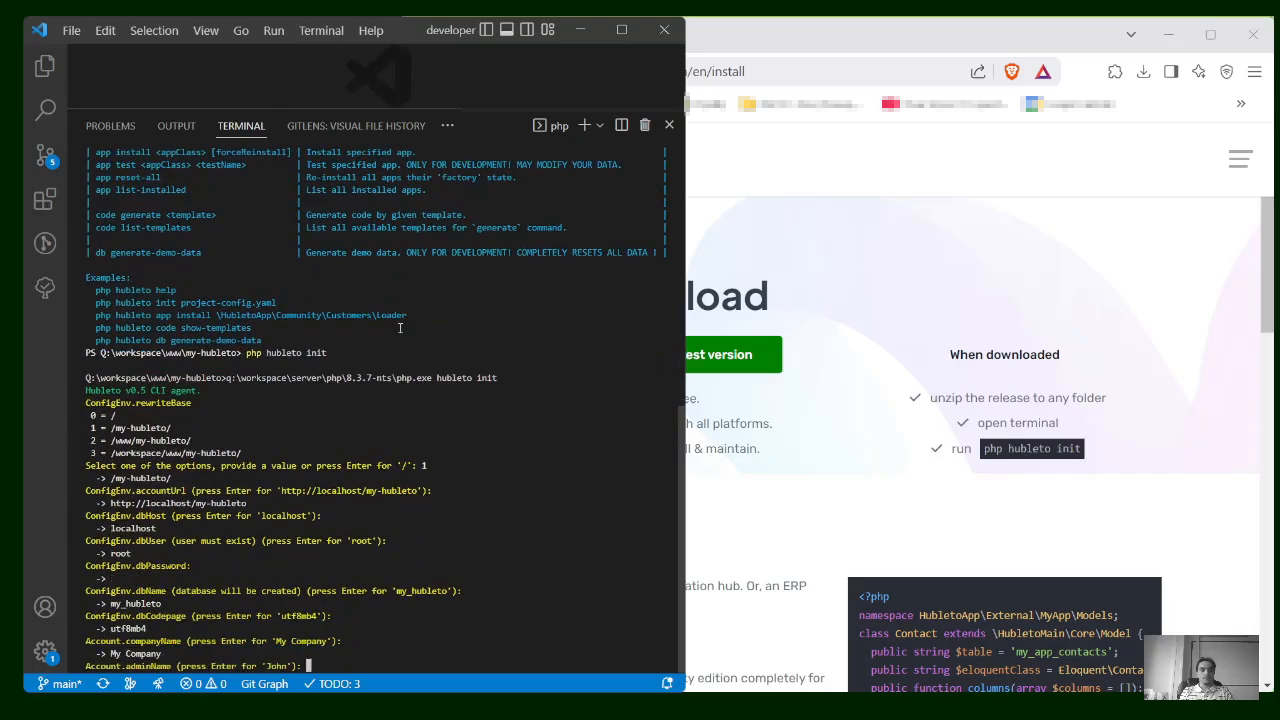
{"action": "key", "text": "Return"}
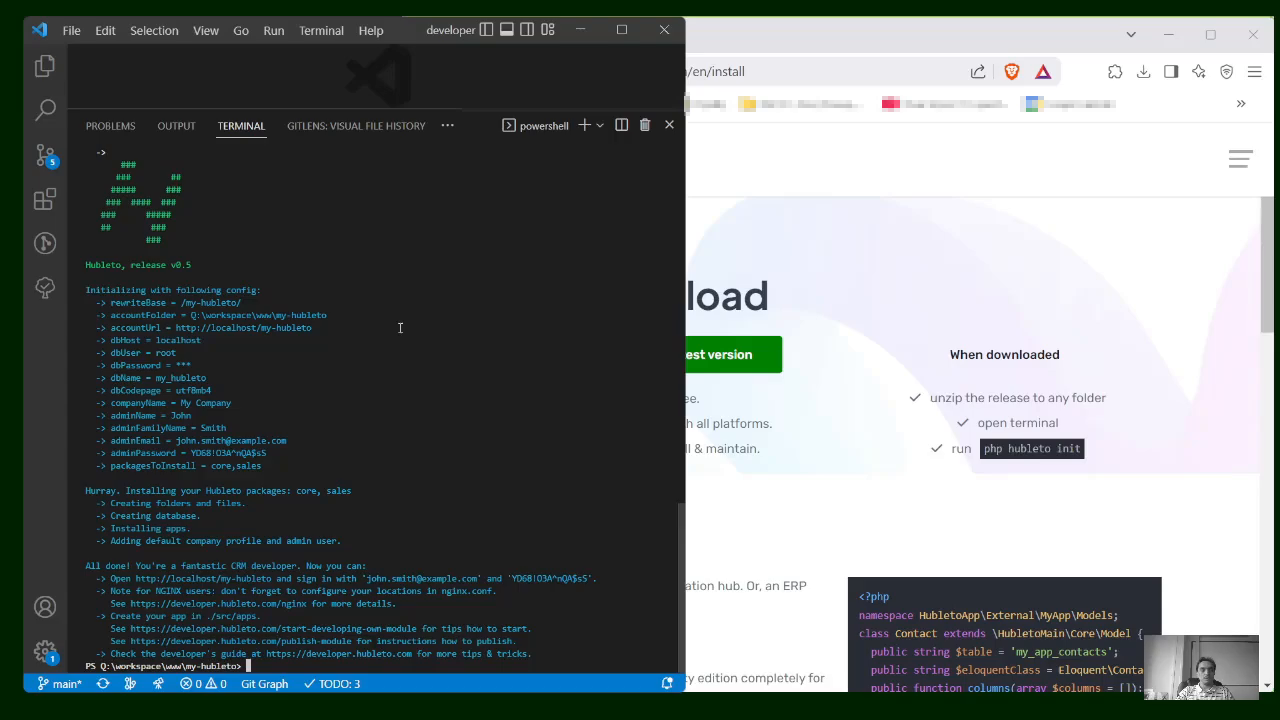
Copy the generated administrator password from the sign-in instructions in the terminal output
{"action": "left_click_drag", "start_coordinate": [132, 581], "coordinate": [278, 582]}
{"action": "left_click", "coordinate": [282, 579]}
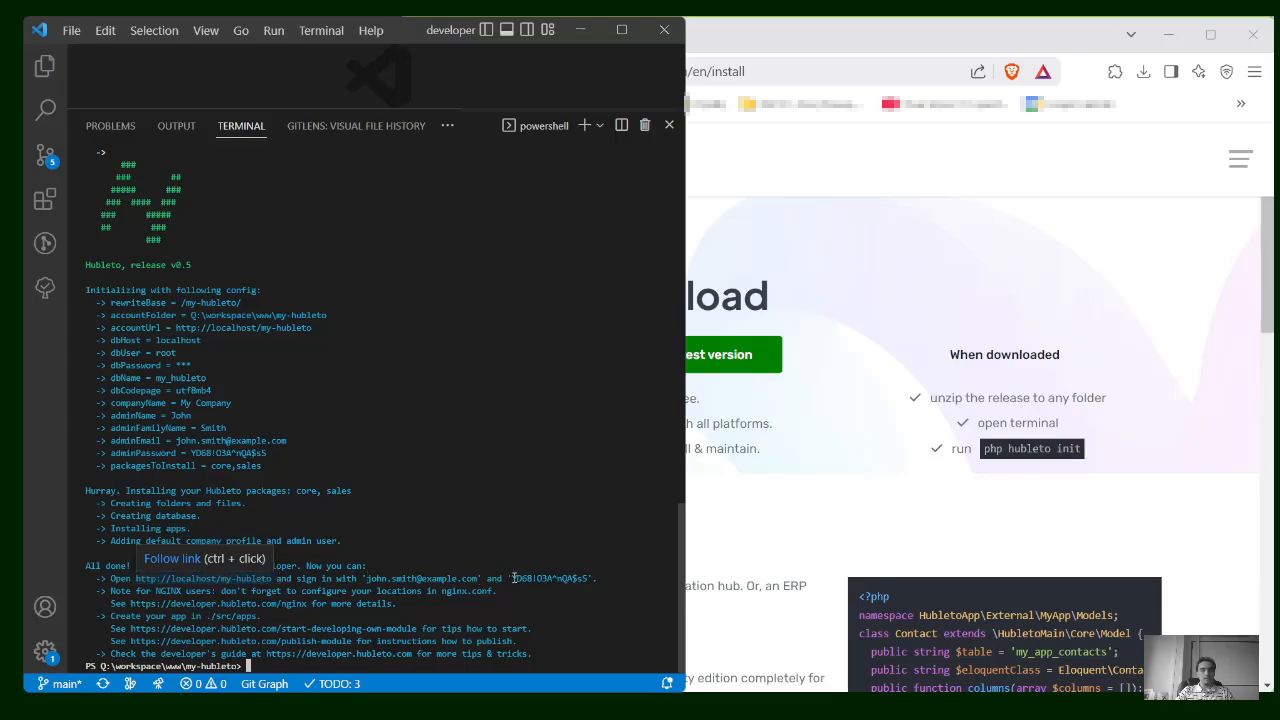
{"action": "left_click_drag", "start_coordinate": [513, 578], "coordinate": [591, 578]}
{"action": "key", "text": "ctrl+c"}
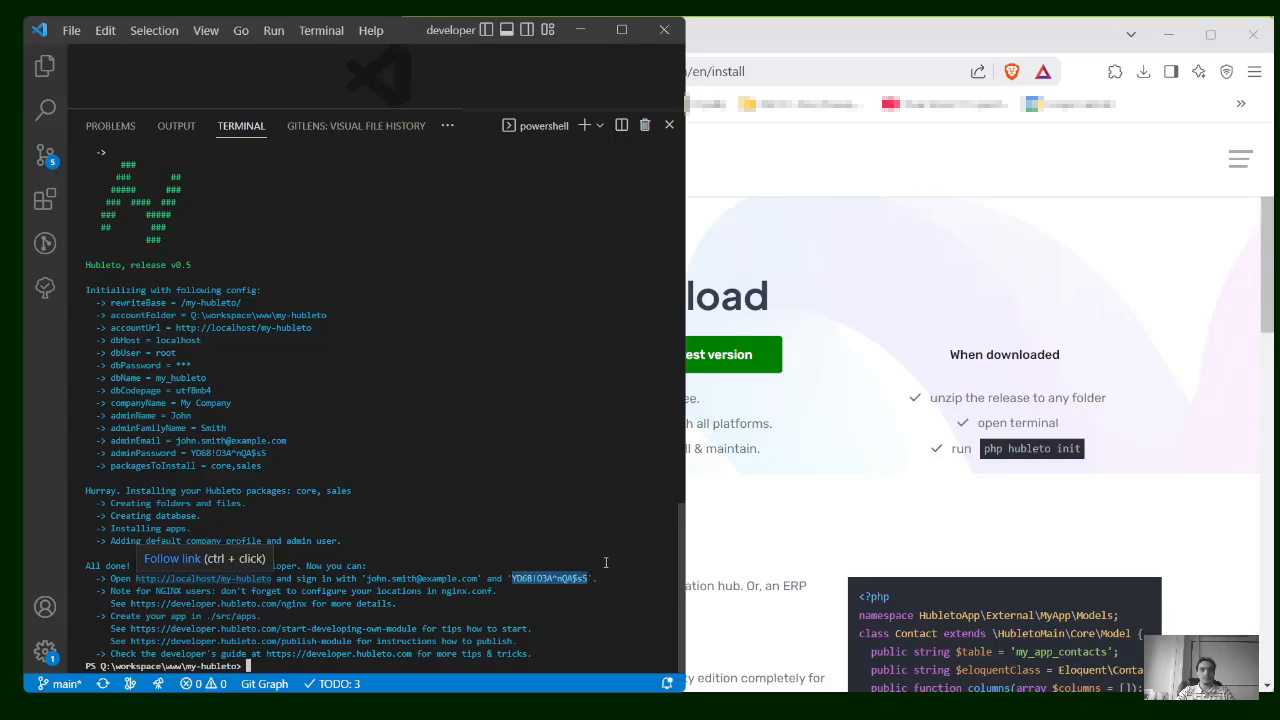
{"action": "left_click", "coordinate": [328, 580]}
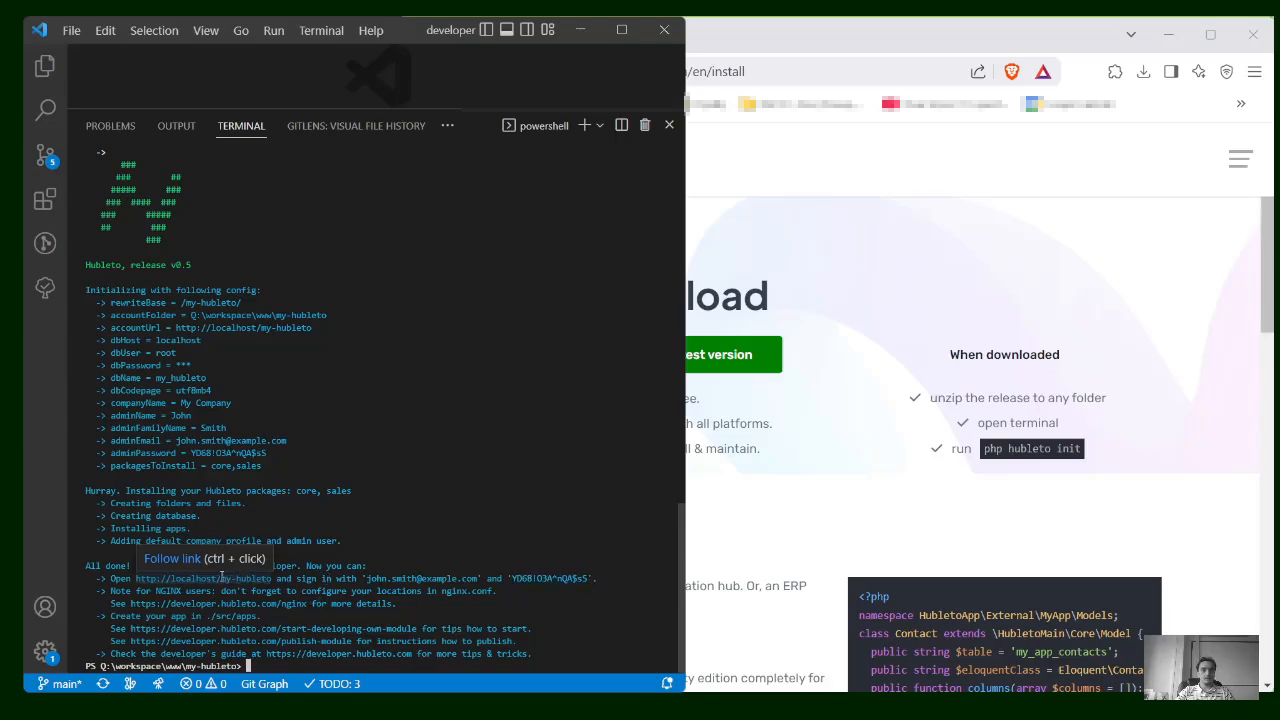
{"action": "left_click", "coordinate": [187, 580], "text": "ctrl"}
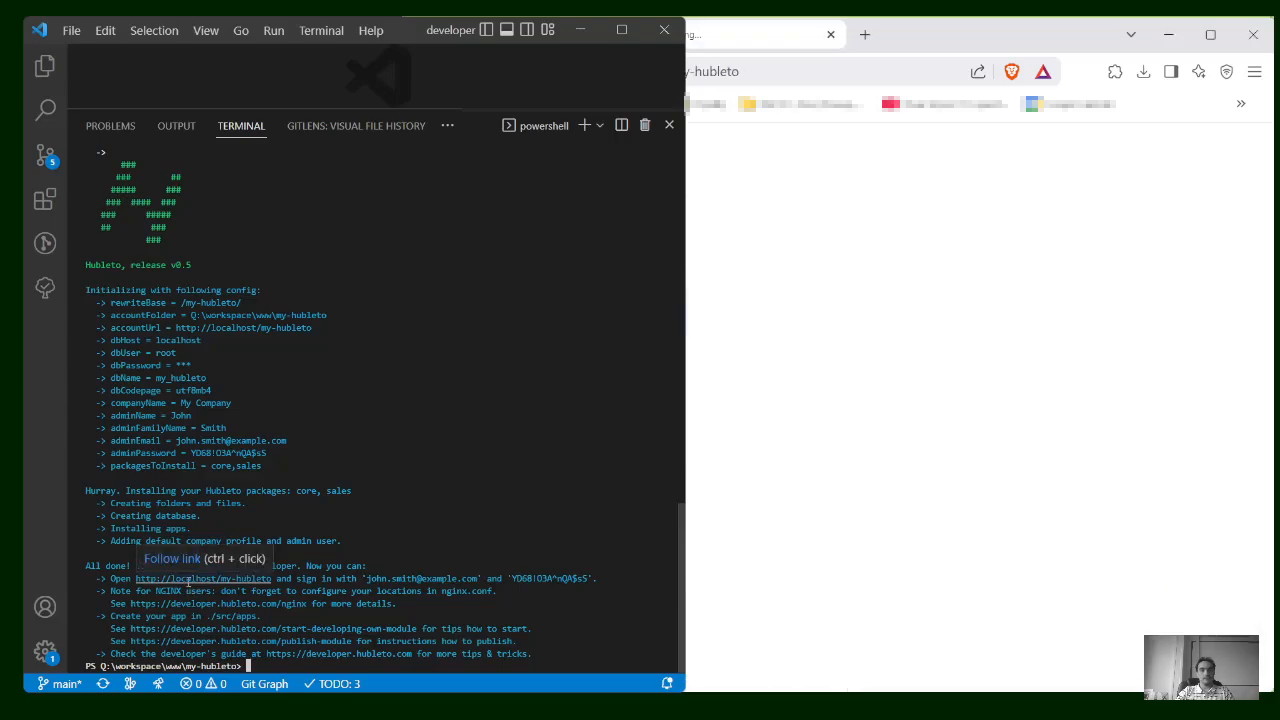
{"action": "left_click", "coordinate": [580, 30]}
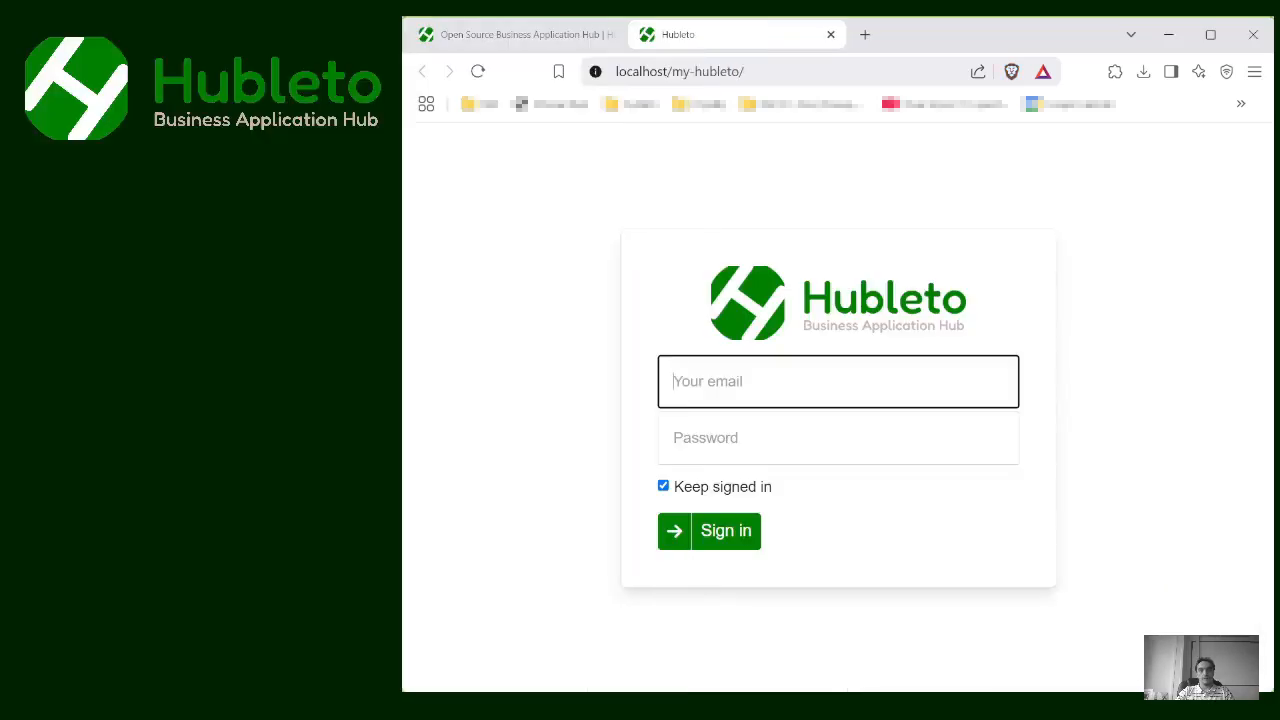
Sign in to Hubleto with the administrator's e-mail address and the copied account password
{"action": "type", "text": "john.smith@example.com"}
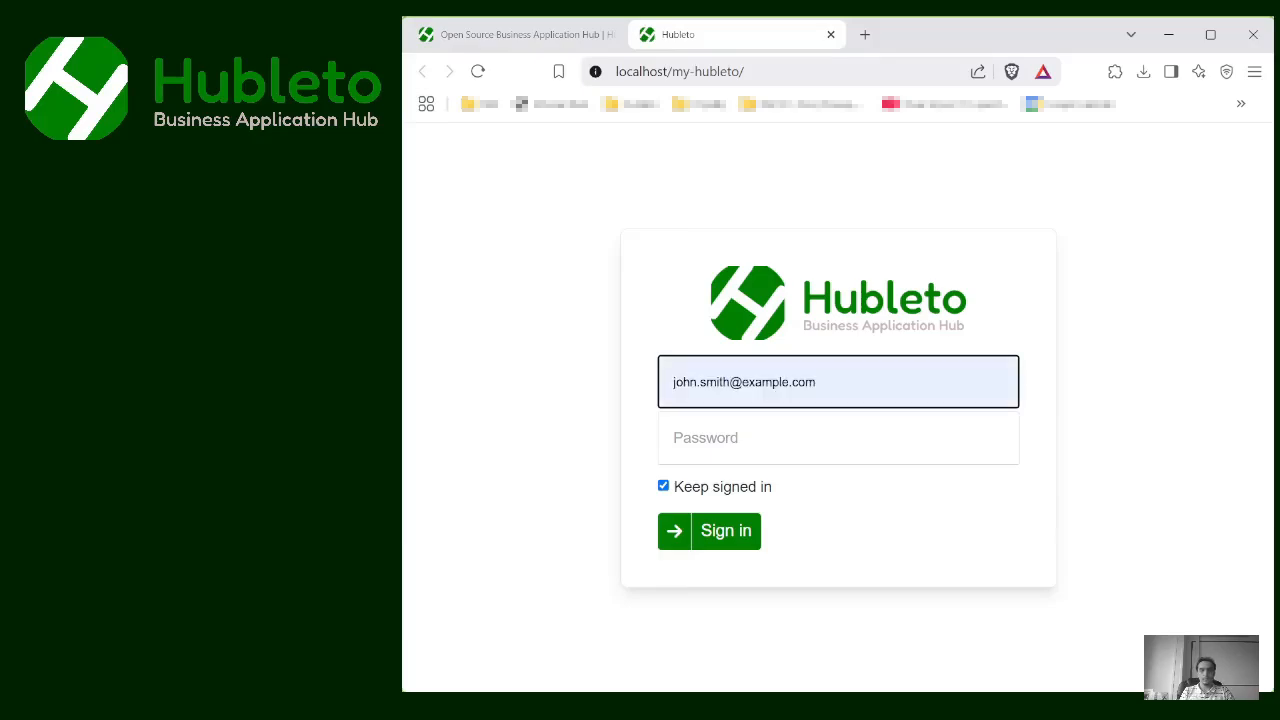
{"action": "key", "text": "Tab"}
{"action": "key", "text": "ctrl+v"}
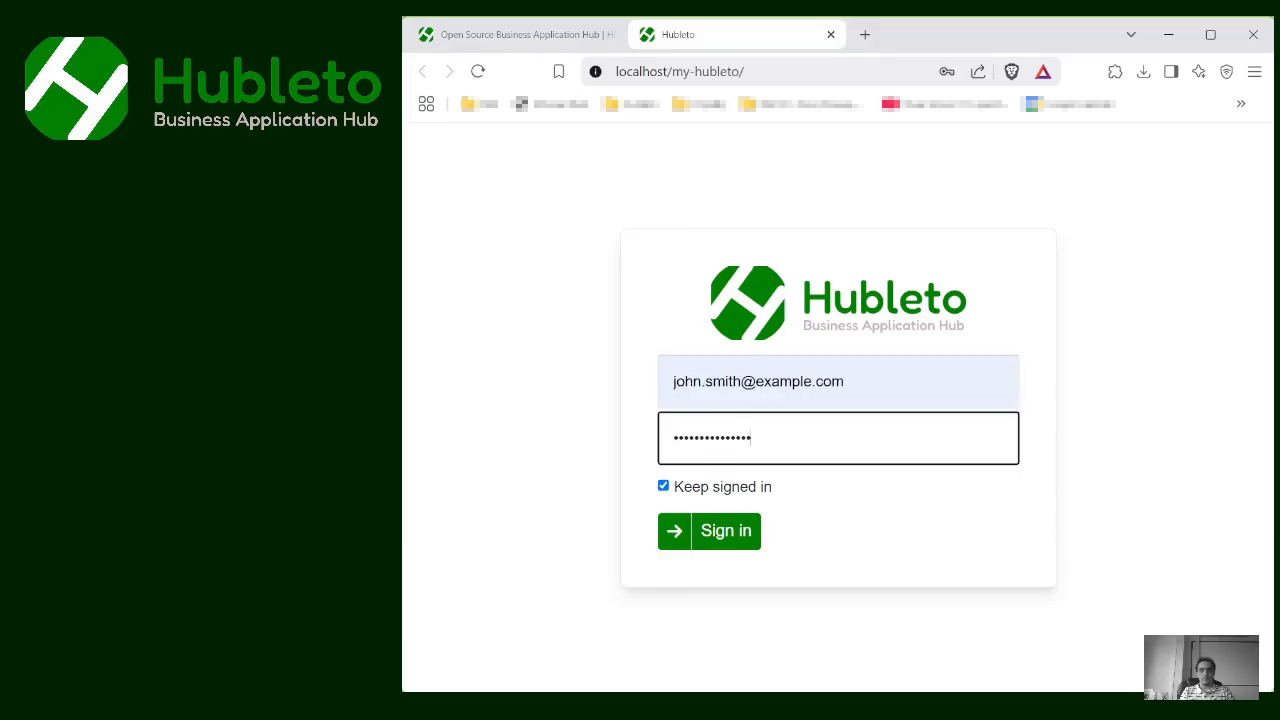
{"action": "key", "text": "Return"}
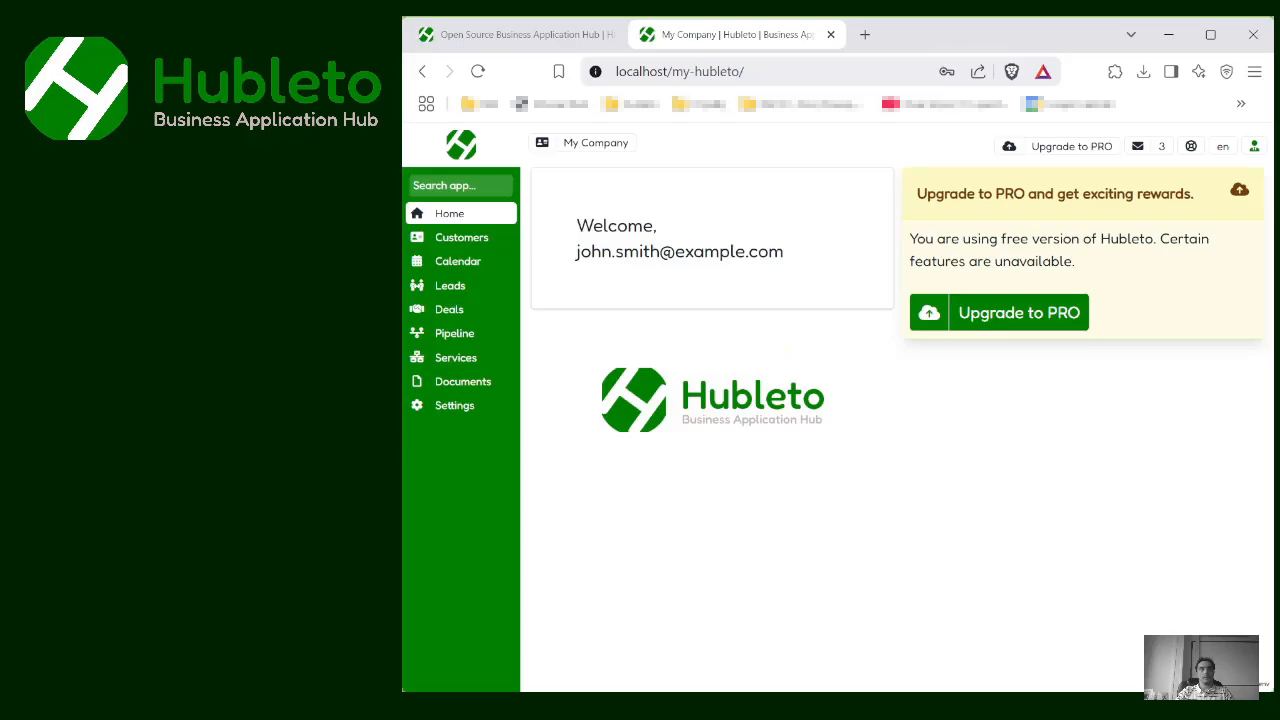